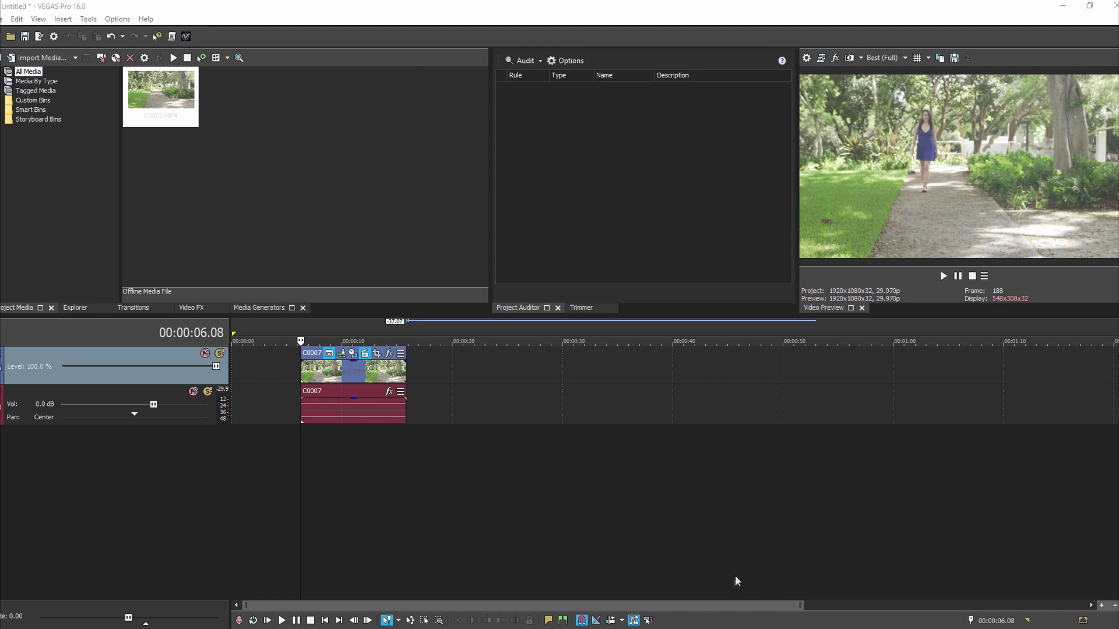
Add VEGAS Color Corrector (Secondary) to clip C0007's effect chain after Pan/Crop.
left_click(389, 355)
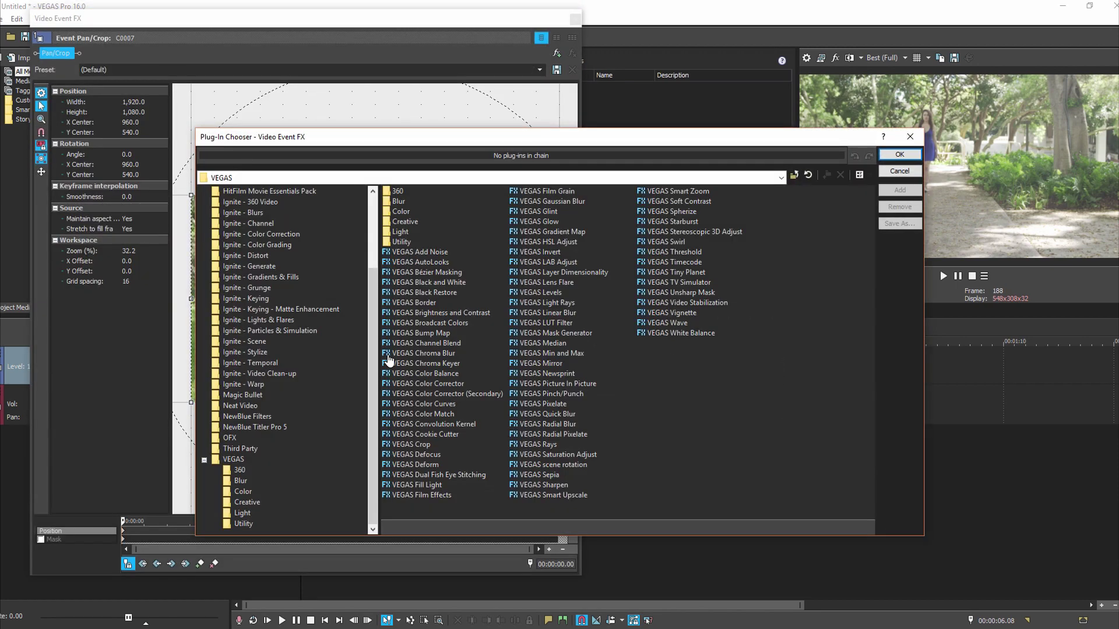
left_click(456, 392)
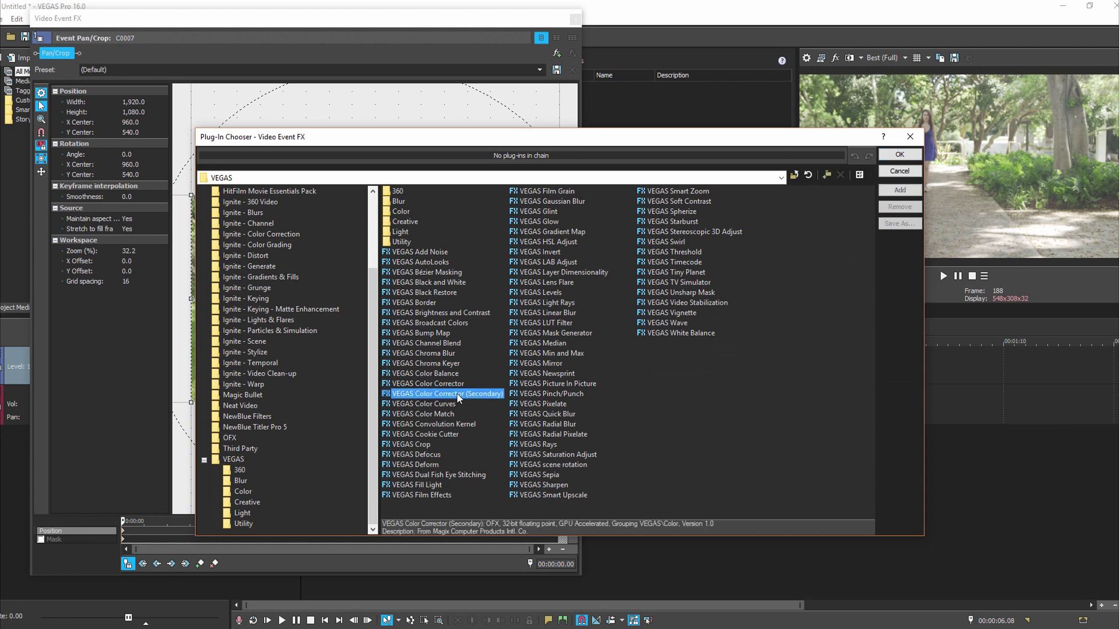
left_click(907, 195)
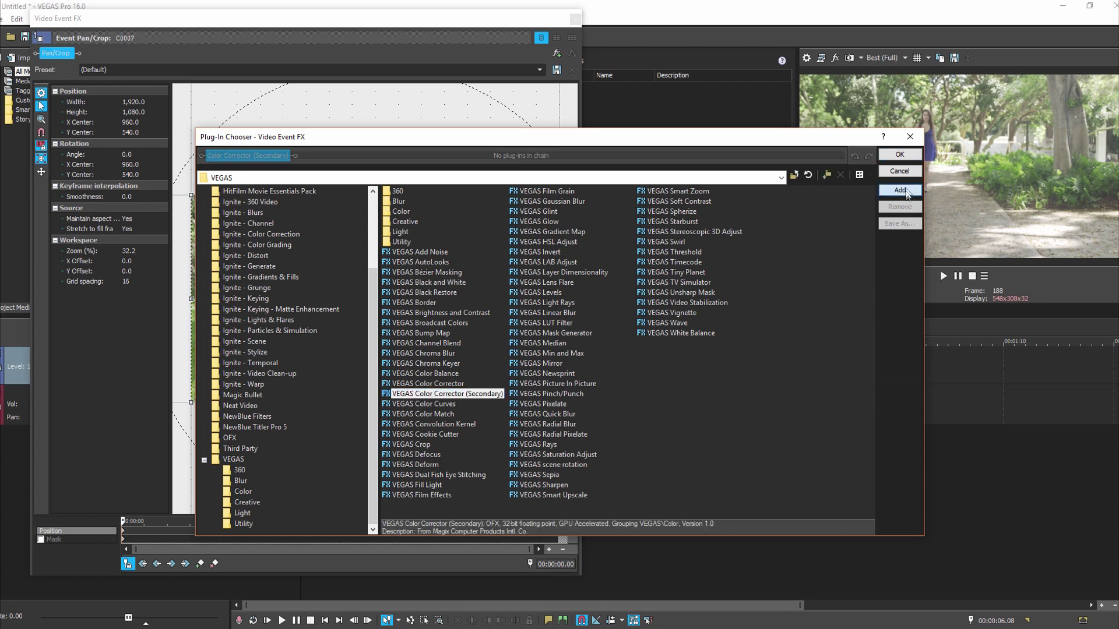
left_click(903, 154)
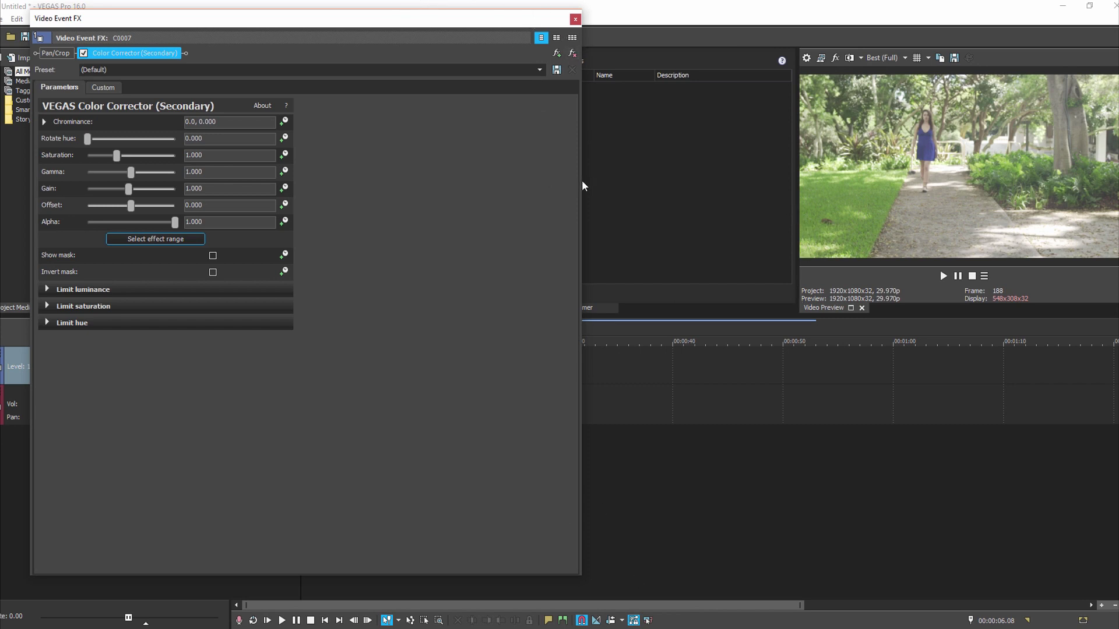
Narrow the effect settings window, centre it on screen, and jump to a later frame.
left_click_drag(582, 181, 341, 171)
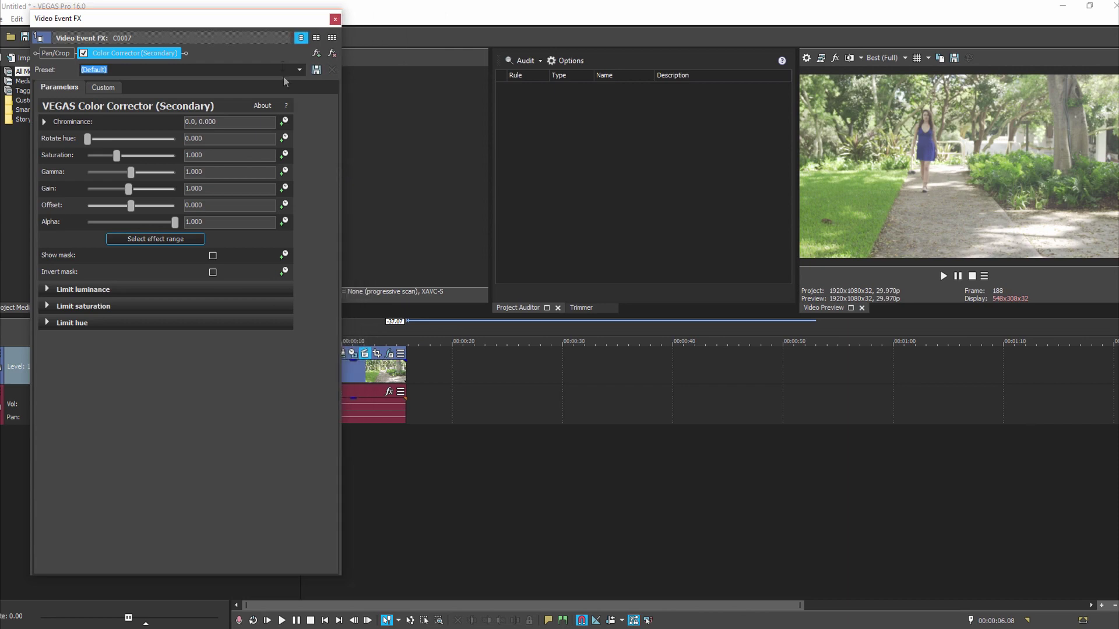
left_click_drag(260, 25, 660, 39)
left_click(349, 460)
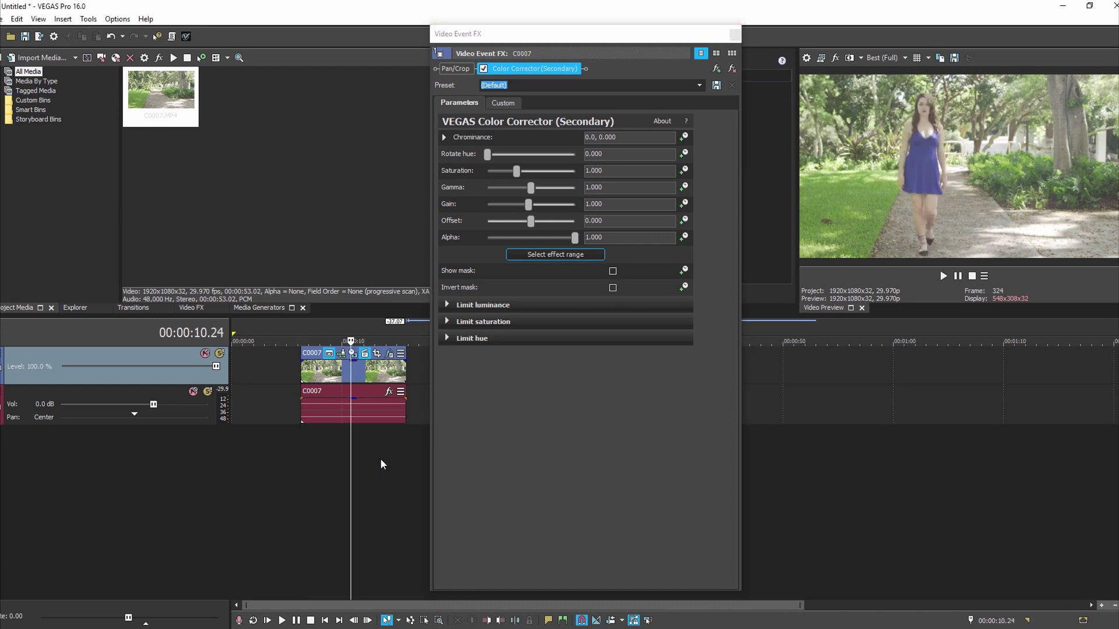
Go to the woman's close-up near 00:00:13.15 and show the corrector's Custom colour-wheel settings.
left_click(380, 458)
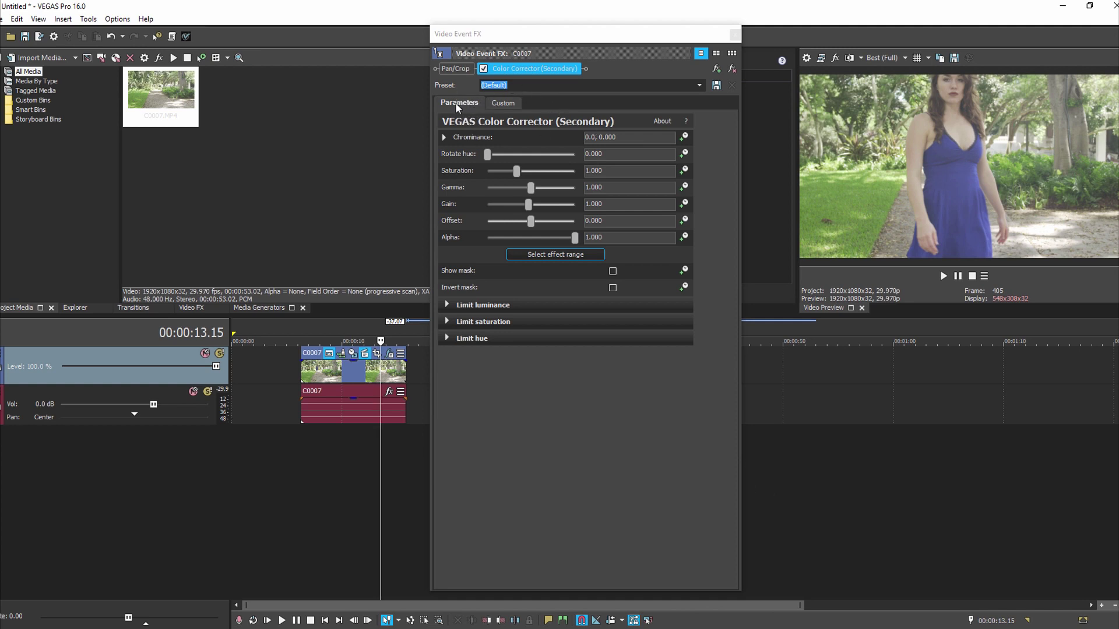
left_click(502, 103)
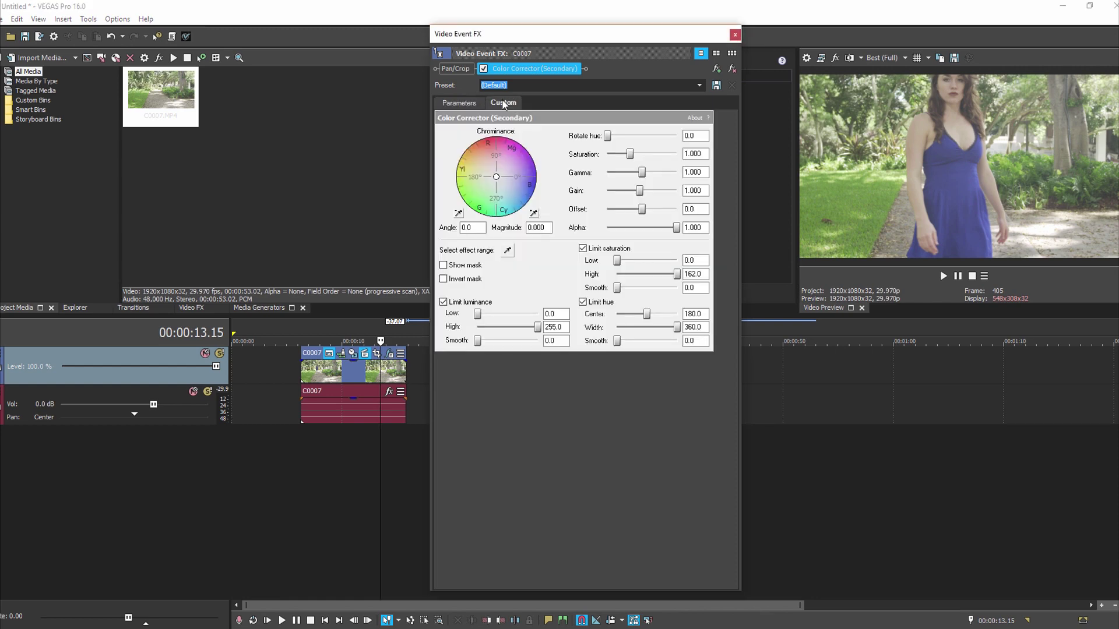
left_click(451, 103)
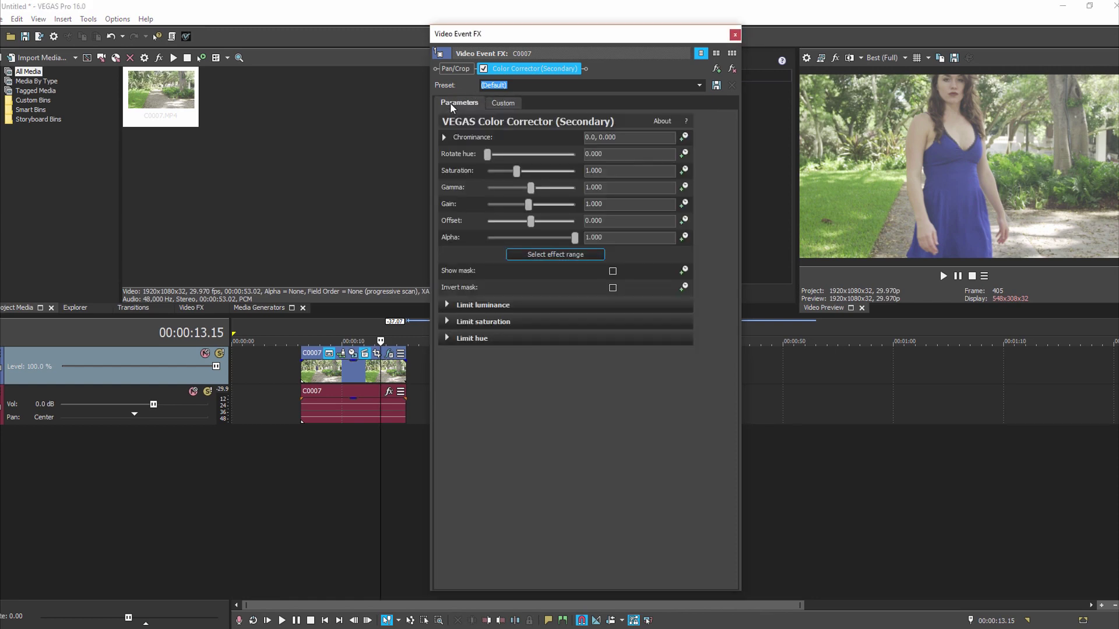
left_click(502, 104)
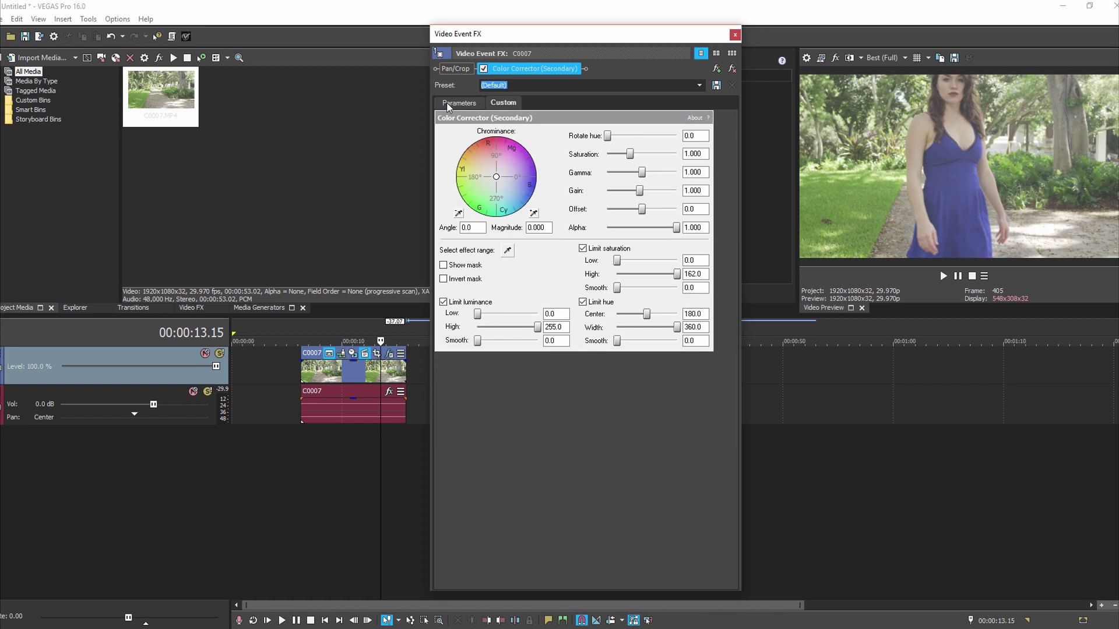
left_click(451, 103)
left_click(509, 102)
Sample the dress colour with the eyedropper as the effect range and turn on Show mask.
left_click(507, 250)
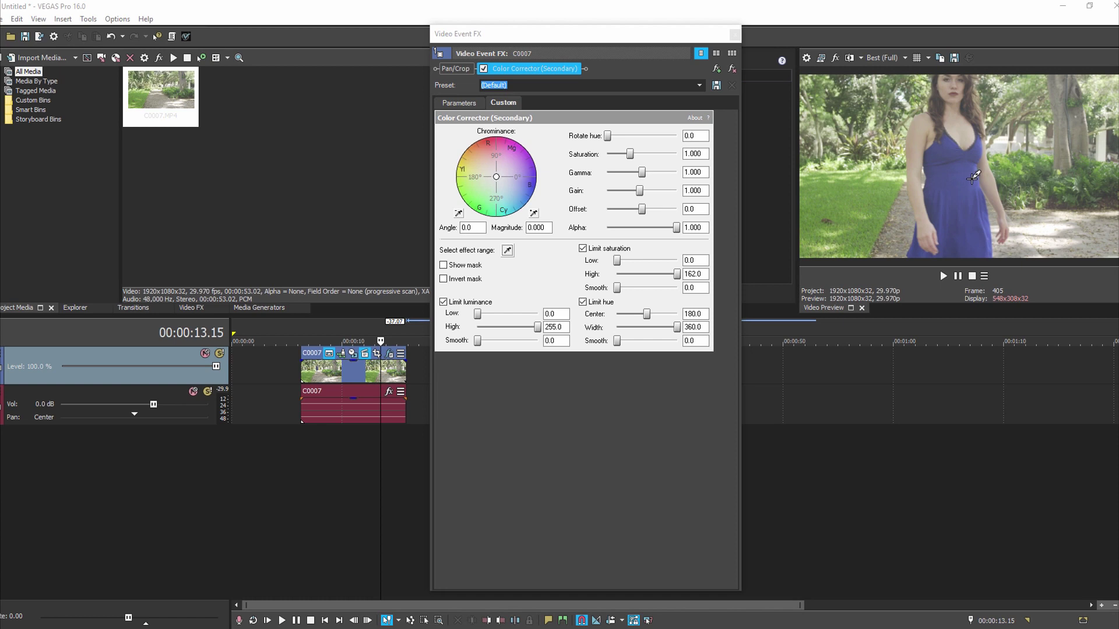
left_click(971, 178)
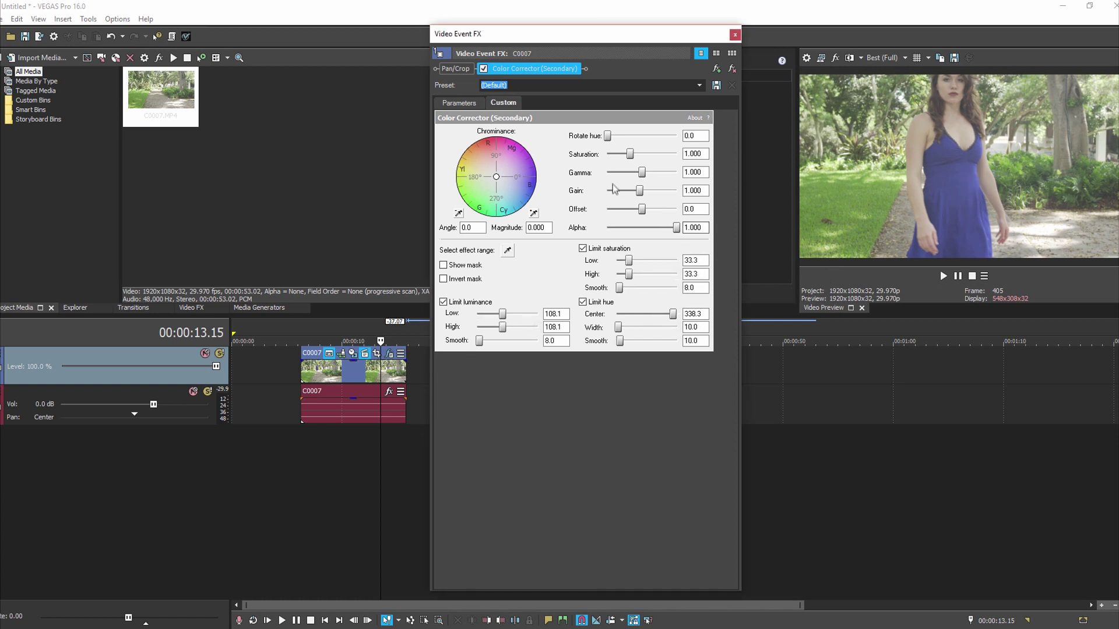
left_click(444, 266)
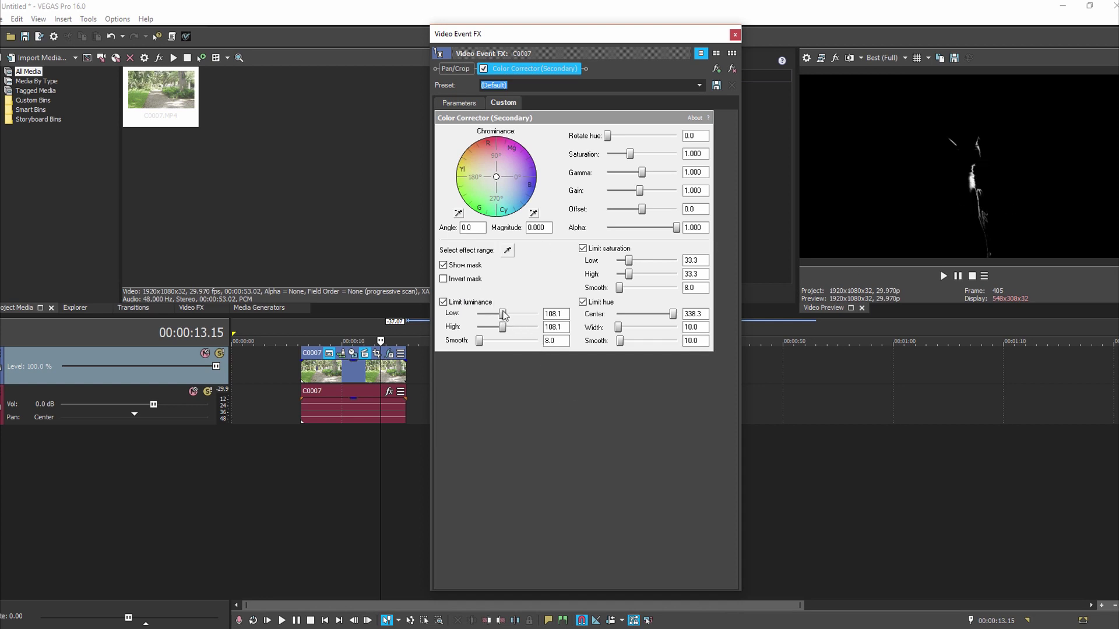
Widen the luminance limit to 0–255 and lower the saturation limit's low end to 0.0.
left_click_drag(504, 316, 455, 314)
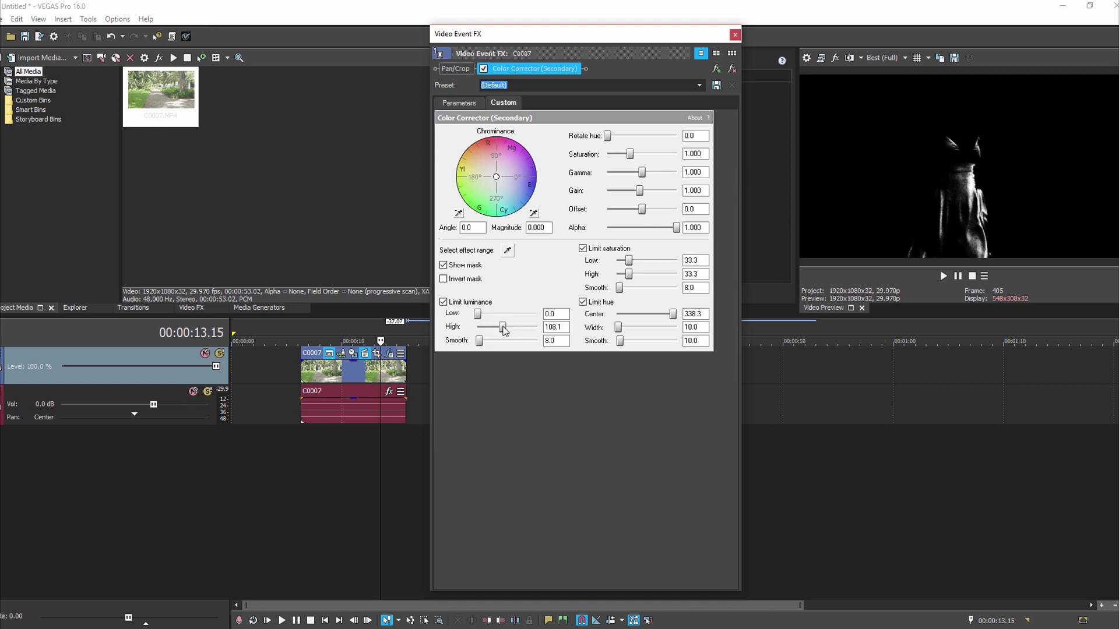
left_click_drag(504, 330, 546, 330)
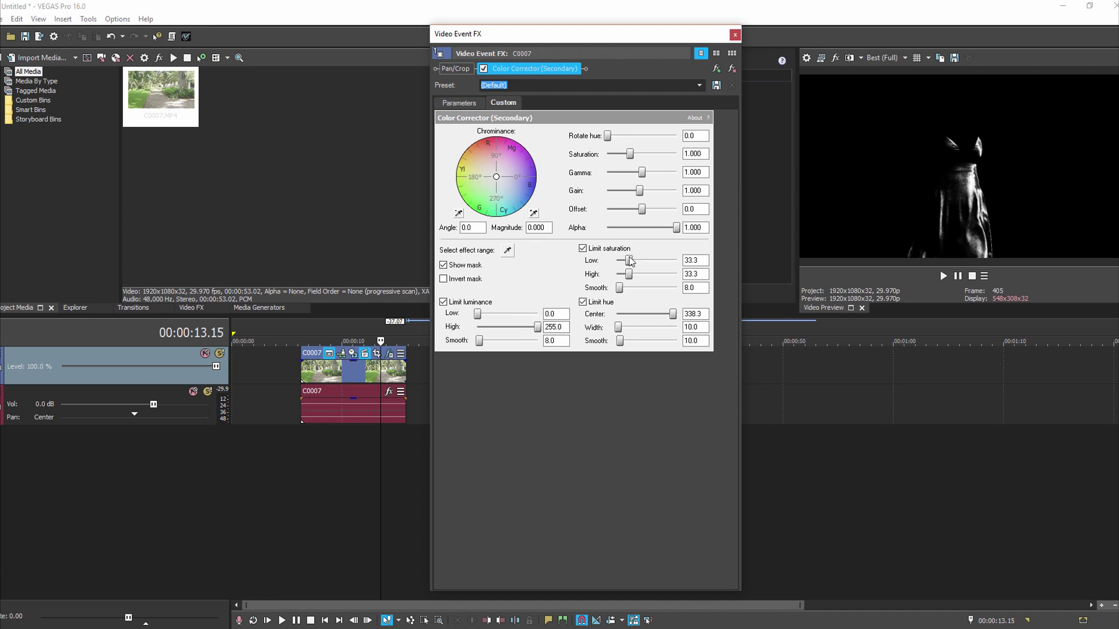
left_click_drag(631, 261, 594, 263)
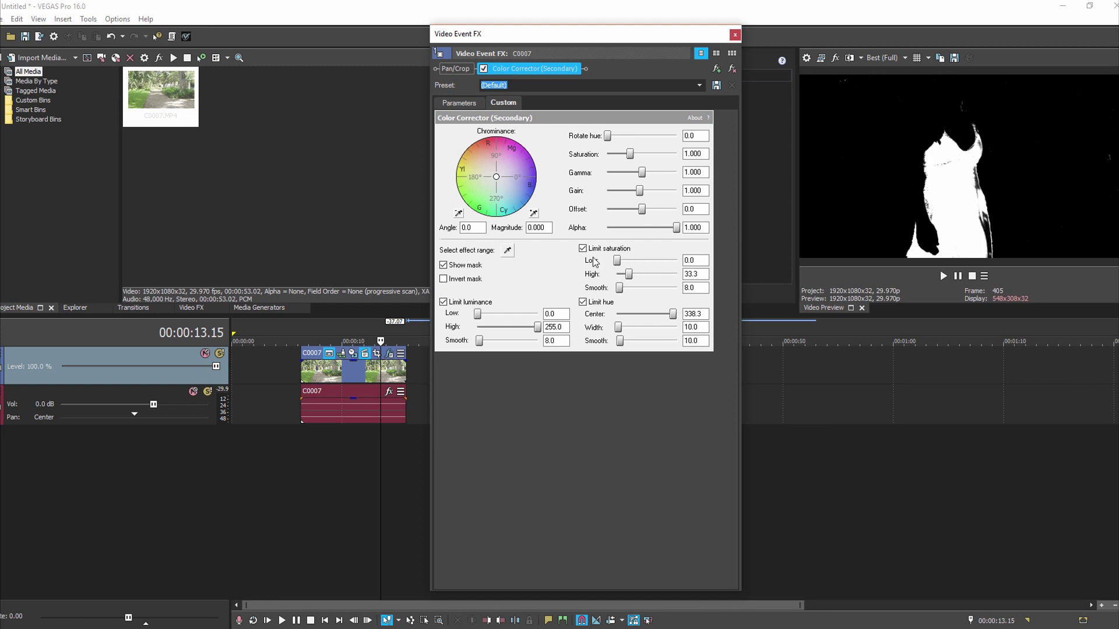
Raise the saturation cap to 162.0, set hue centre 335.8, width 12.3, adjust smoothness, then hide the mask.
left_click_drag(629, 274, 692, 277)
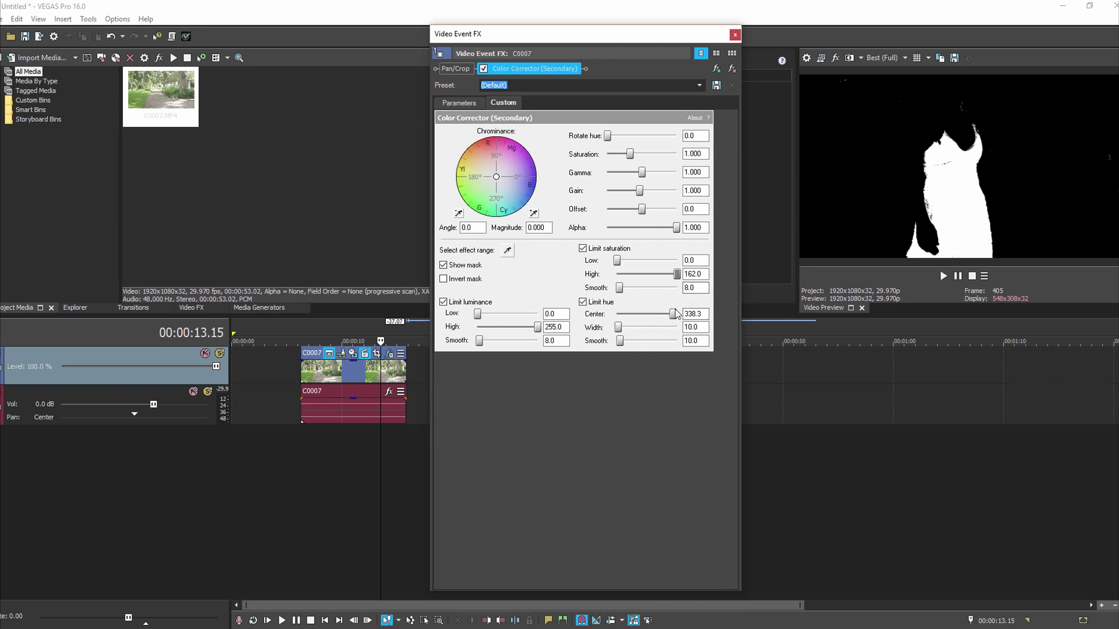
left_click_drag(675, 315, 622, 320)
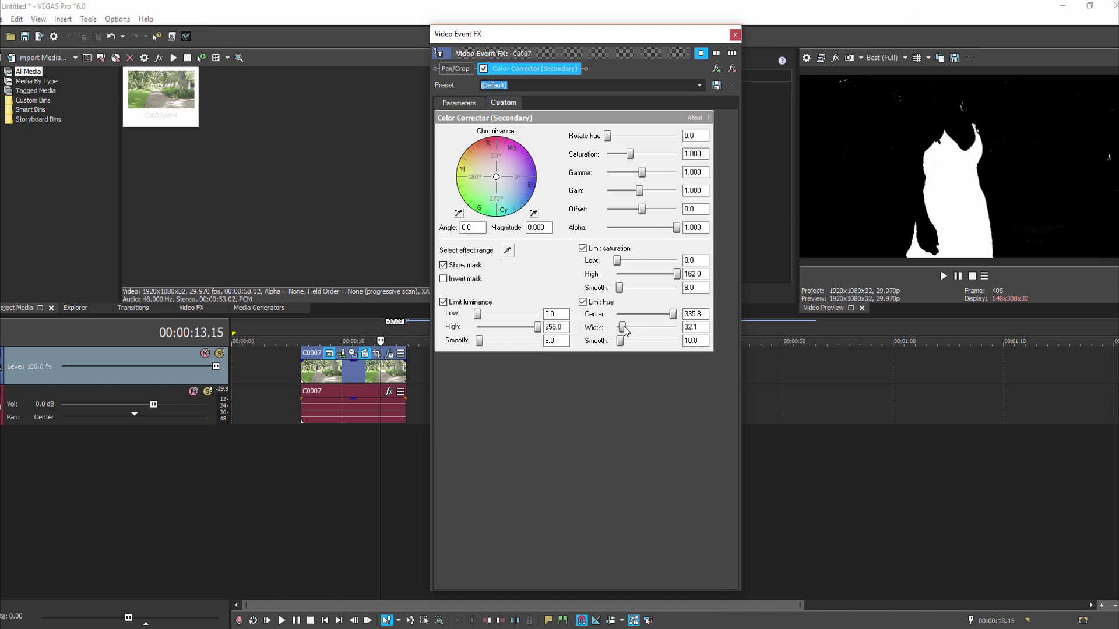
left_click_drag(623, 328, 624, 322)
mouse_move(623, 327)
left_mouse_down()
mouse_move(608, 327)
mouse_move(623, 328)
left_mouse_up()
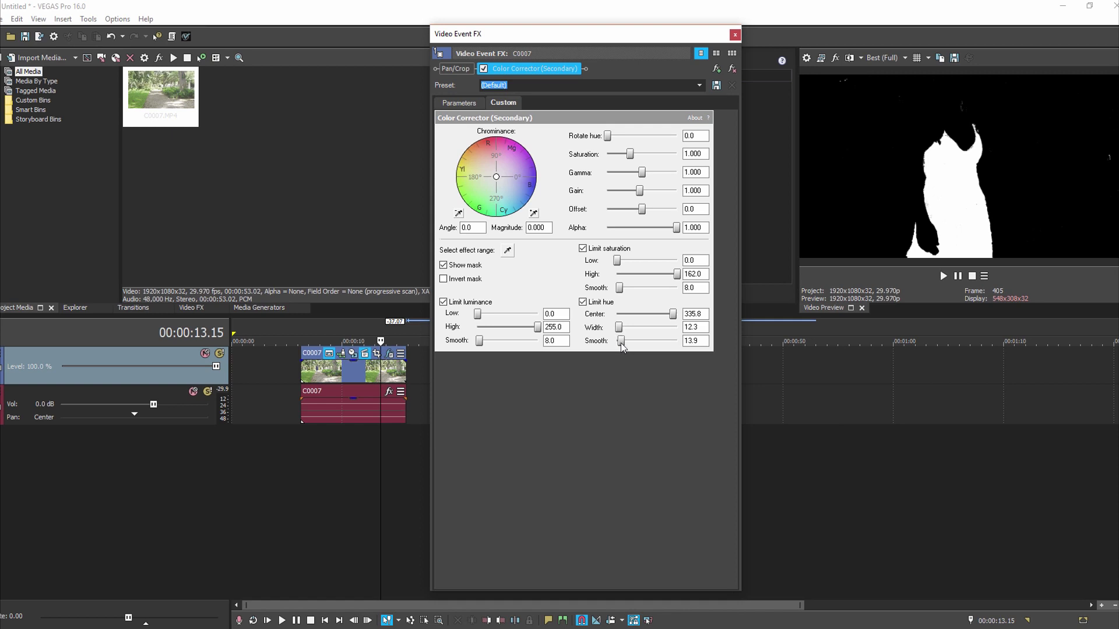
mouse_move(621, 342)
left_mouse_down()
mouse_move(657, 342)
mouse_move(595, 344)
mouse_move(620, 338)
left_mouse_up()
left_click(444, 267)
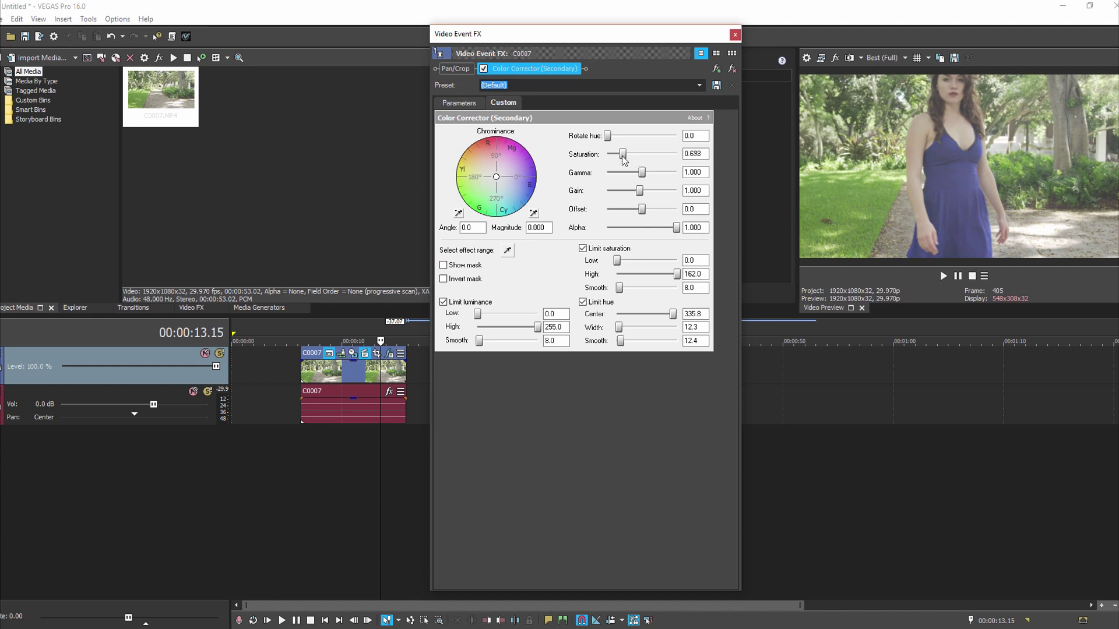
Cut Saturation to 0.000 and enable Invert mask so only the blue dress stays coloured.
left_click_drag(630, 155, 591, 158)
left_click(443, 279)
Add VEGAS Color Curves to the chain after the secondary corrector.
left_click(717, 70)
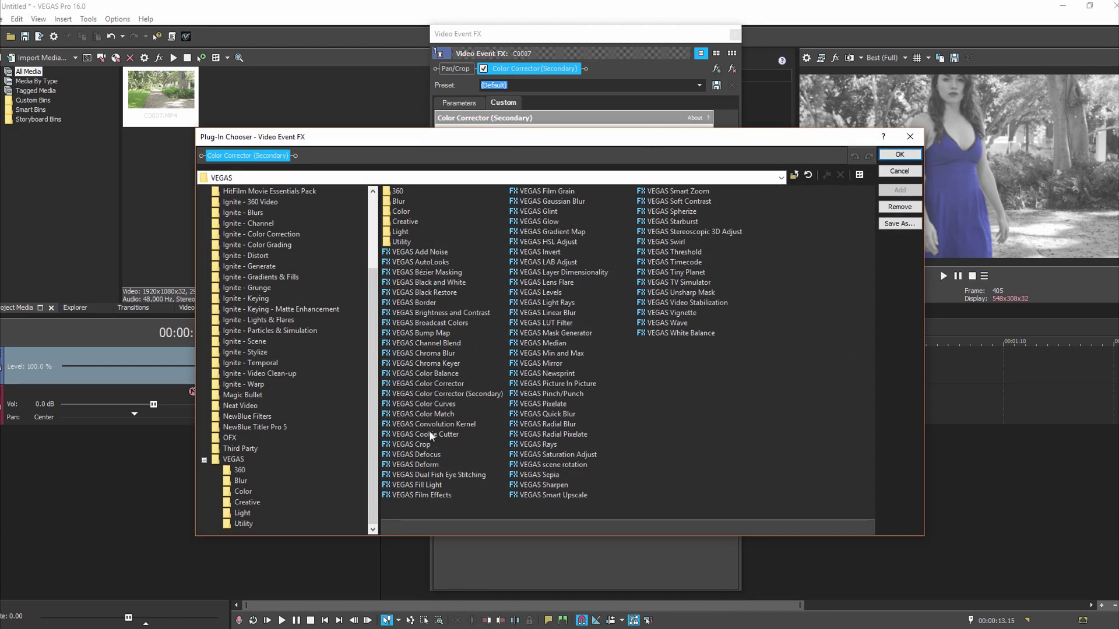
left_click(442, 409)
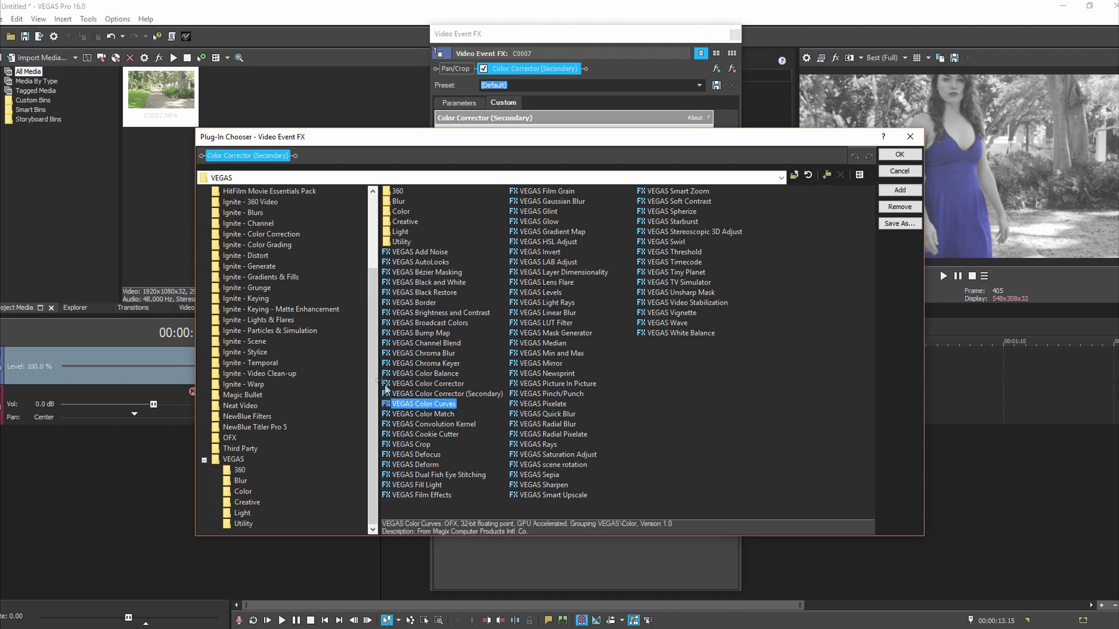
double_click(417, 408)
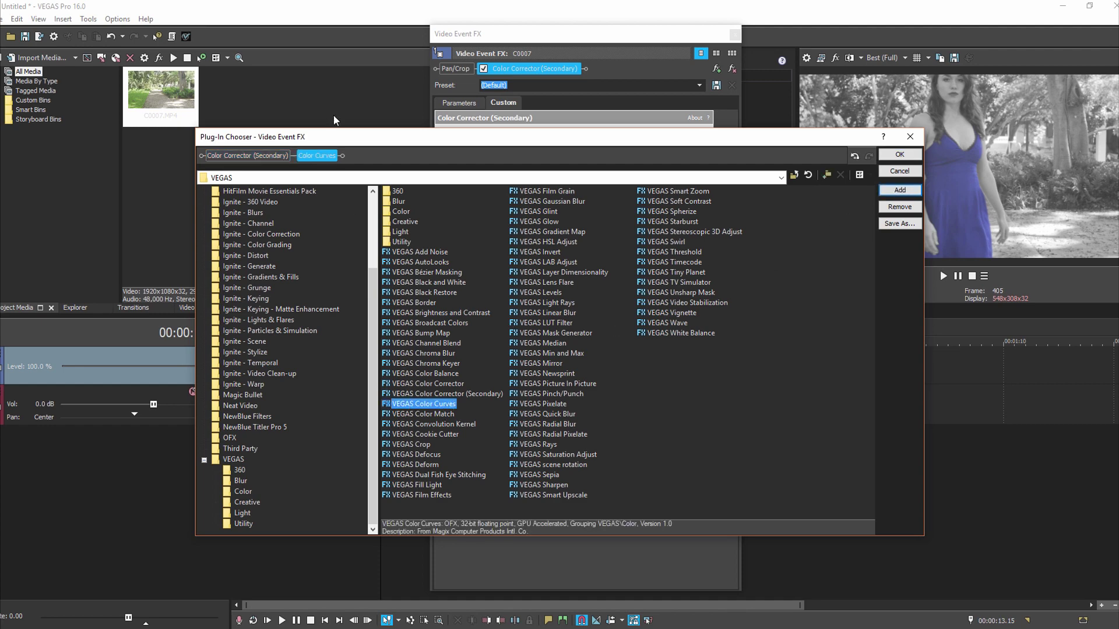
left_click(889, 156)
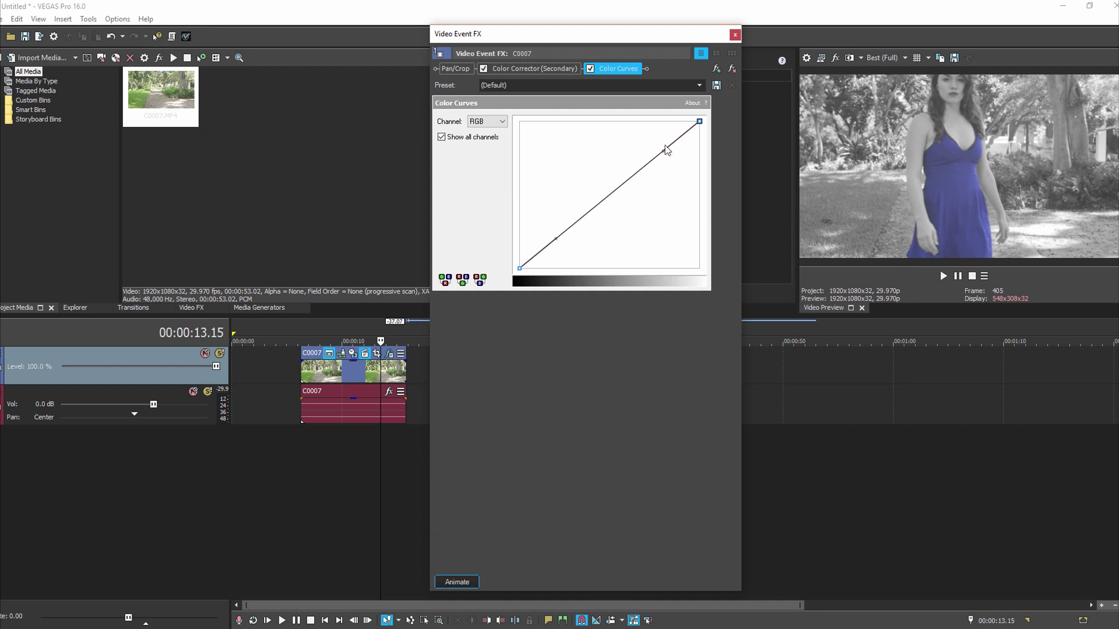
Shape the RGB curve into an S-curve for more contrast and close the effects window.
left_click_drag(664, 149, 659, 141)
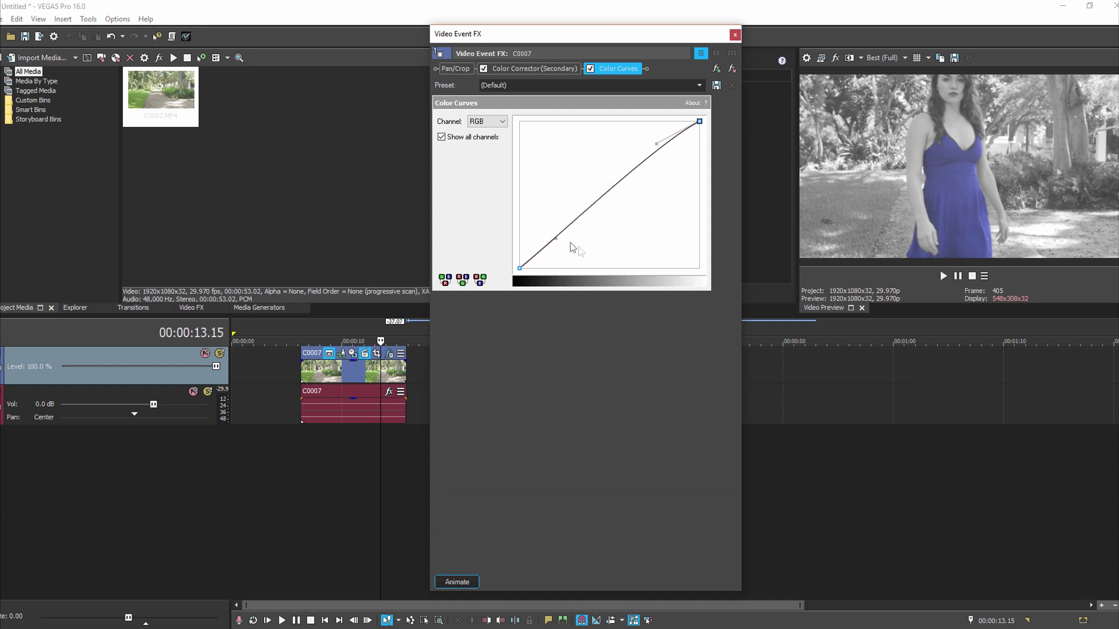
left_click_drag(552, 237, 589, 253)
left_click_drag(589, 254, 590, 254)
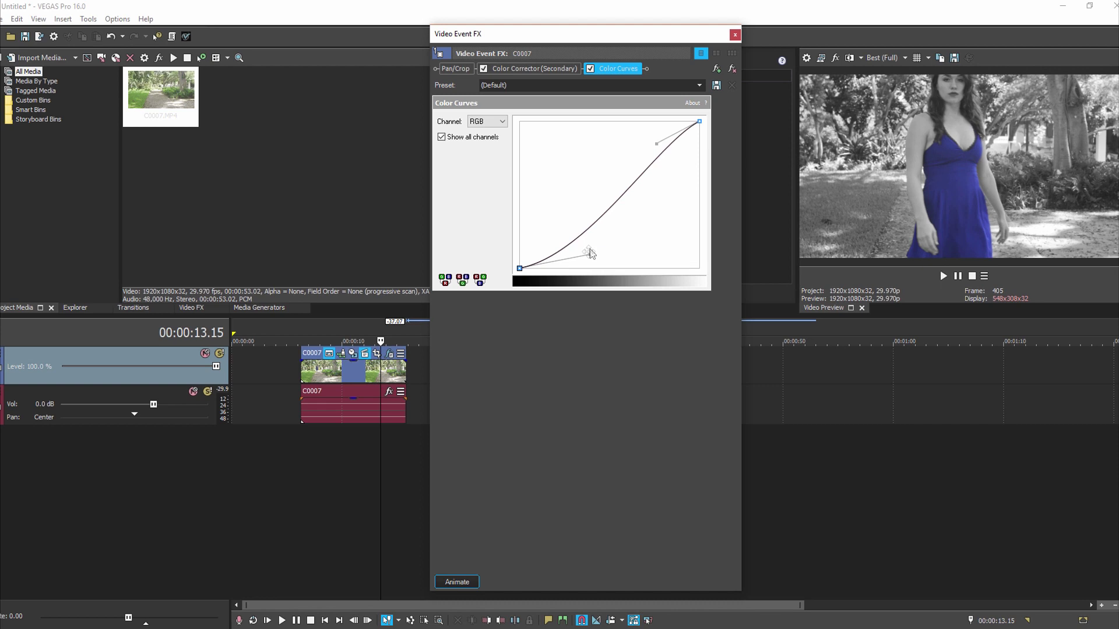
left_click(735, 35)
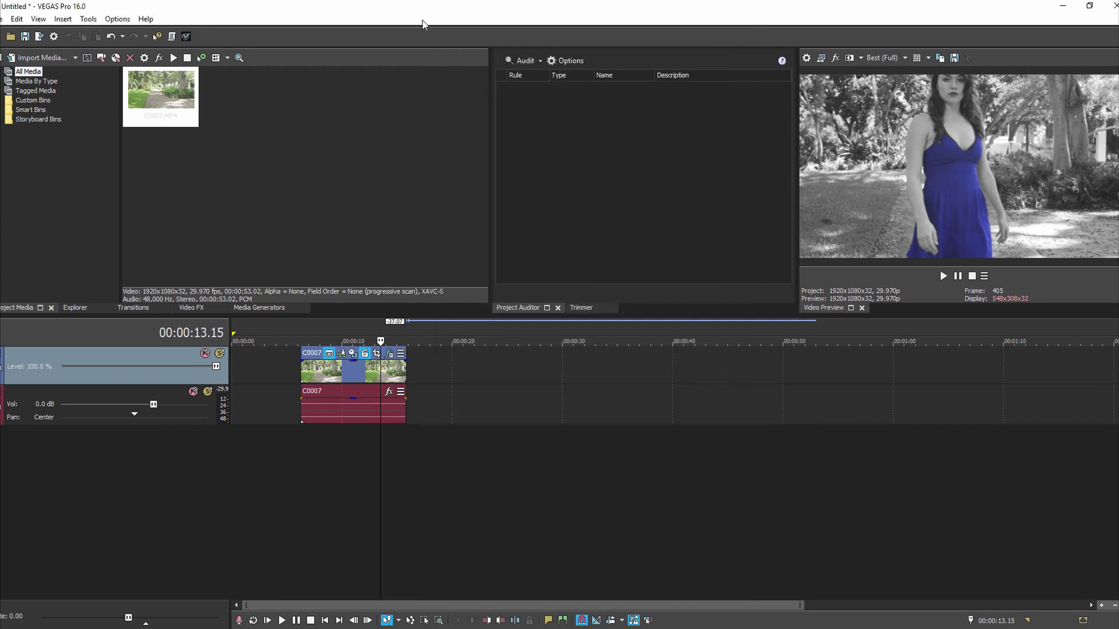
Set project pixel format to 32-bit floating point (video levels) and rendering quality to Best.
left_click(57, 36)
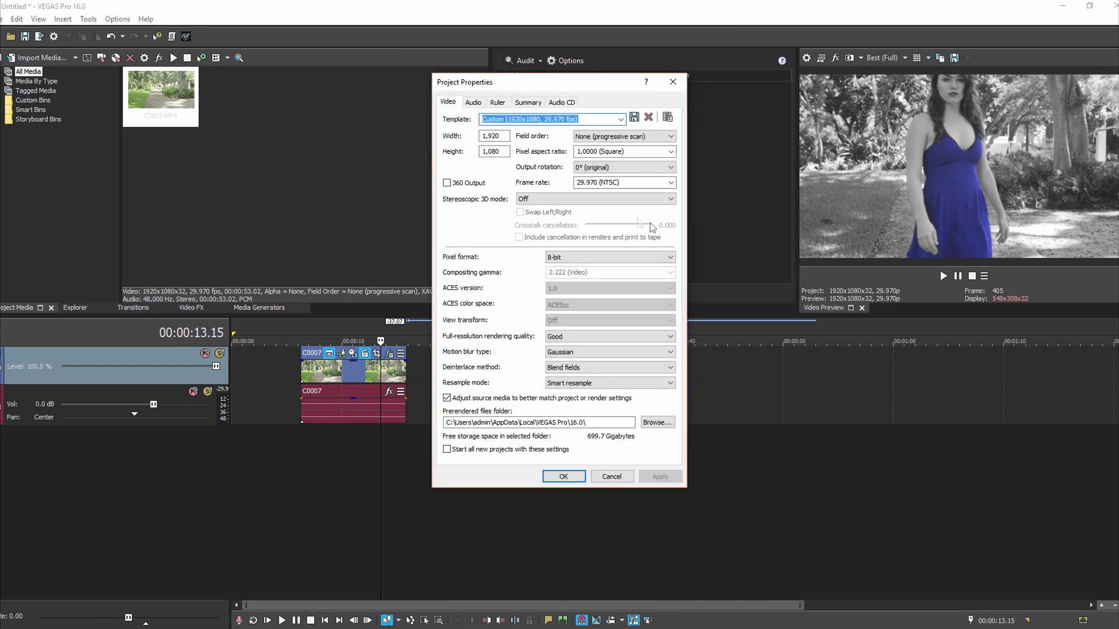
left_click(670, 260)
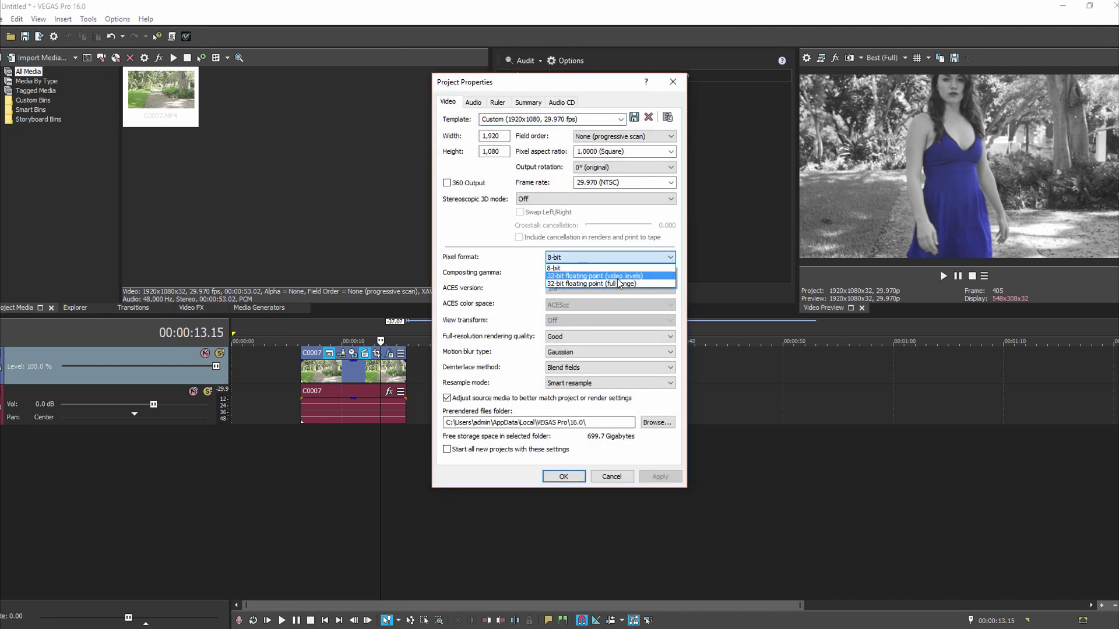
left_click(614, 277)
left_click(668, 339)
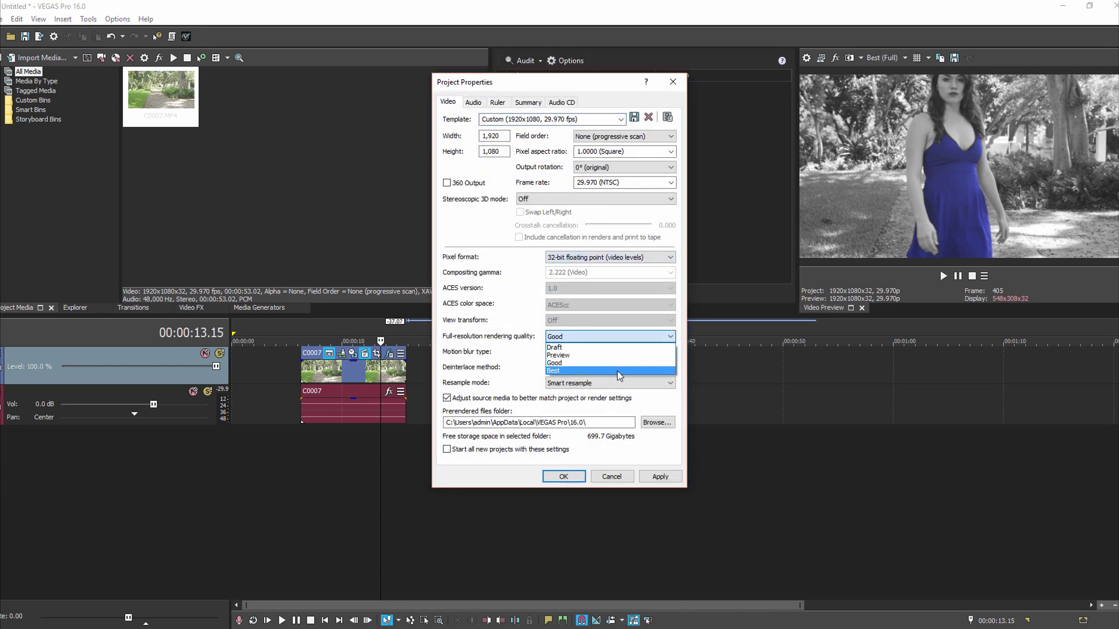
left_click(618, 371)
left_click(564, 477)
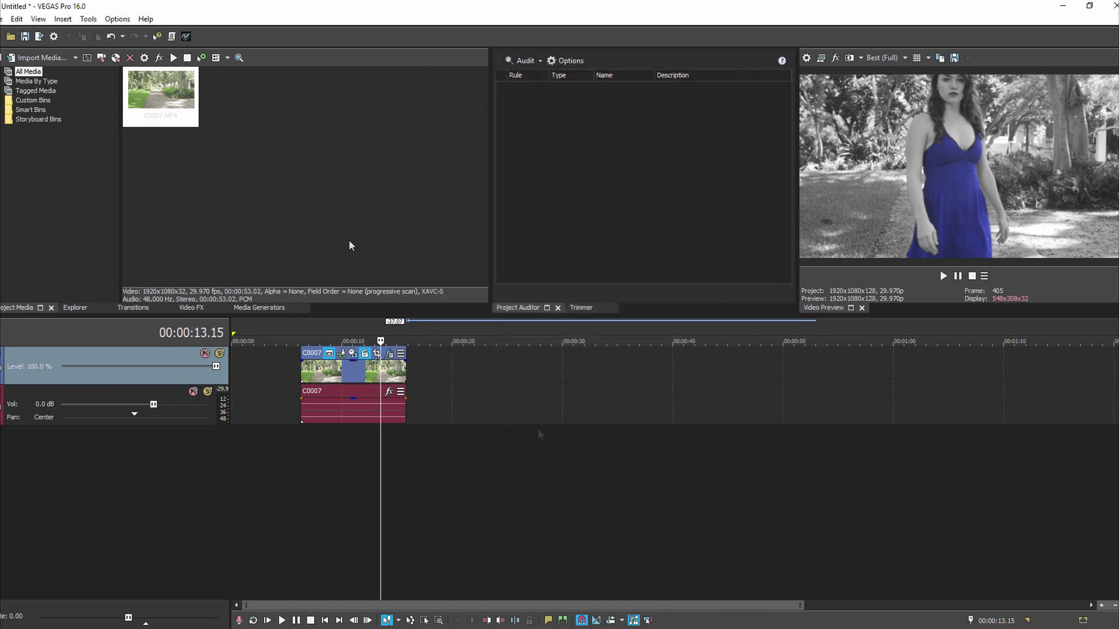
left_click(3, 18)
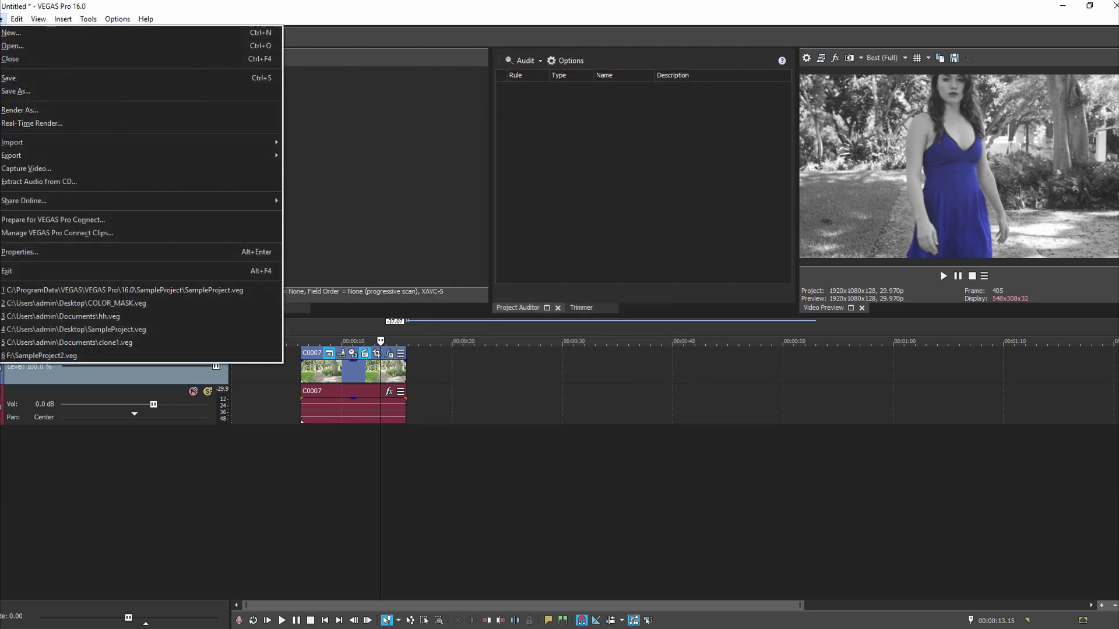
Render to color2.mp4 on the Desktop with Sony AVC/MVC Internet 1920x1080-30p, overwriting the existing file.
left_click(40, 114)
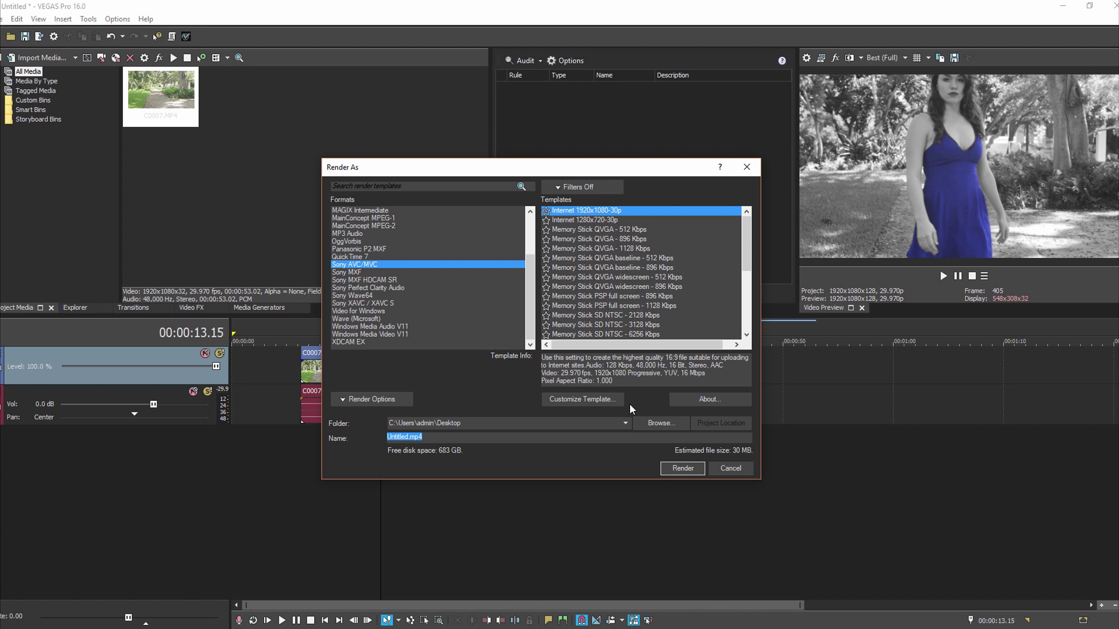
type("color2")
left_click(683, 469)
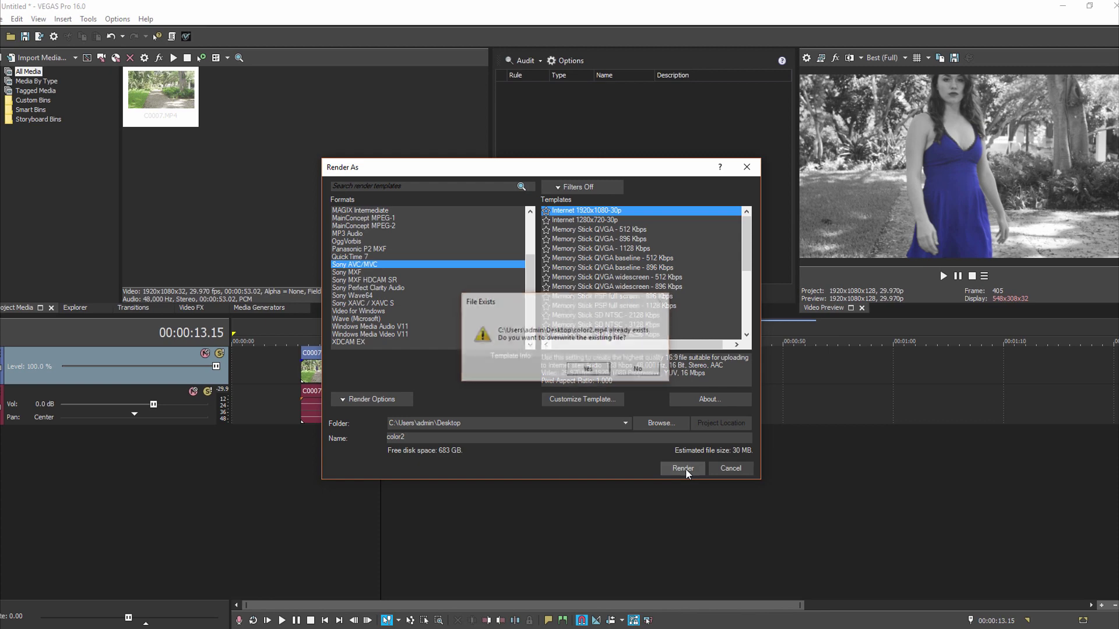
left_click(589, 369)
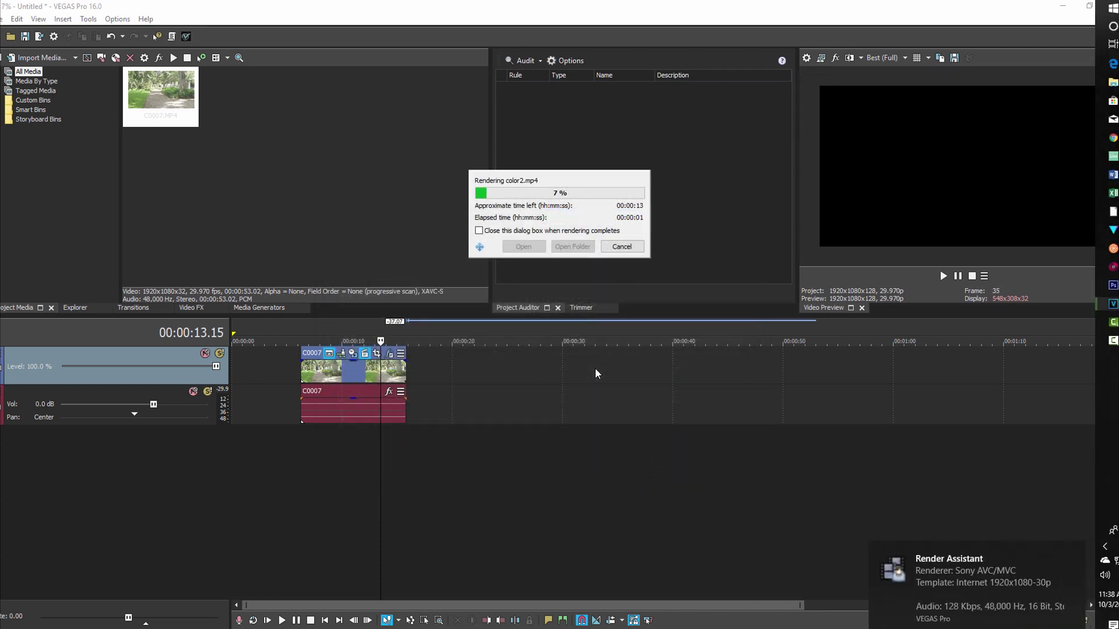